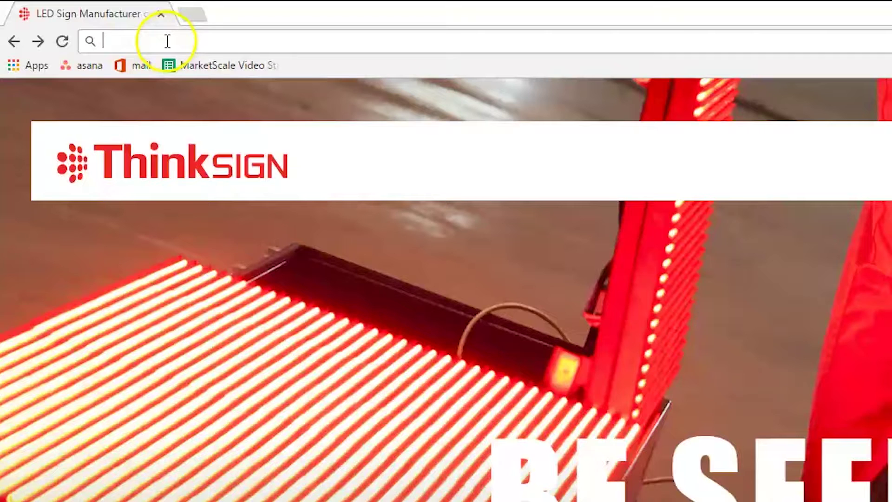
text(www.thi)
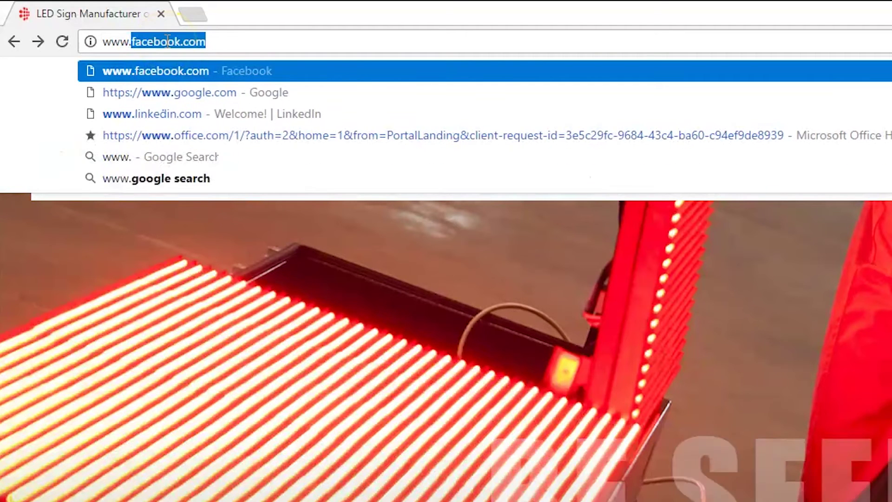
text(nksign.com)
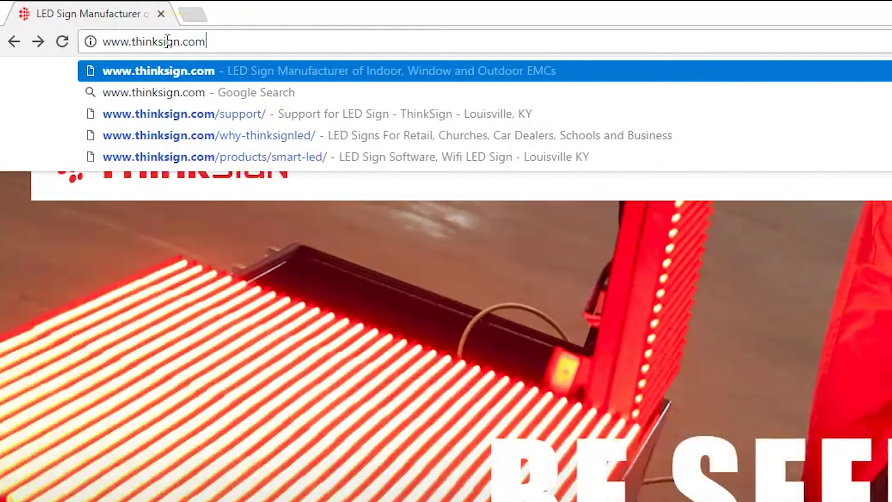
key(Return)
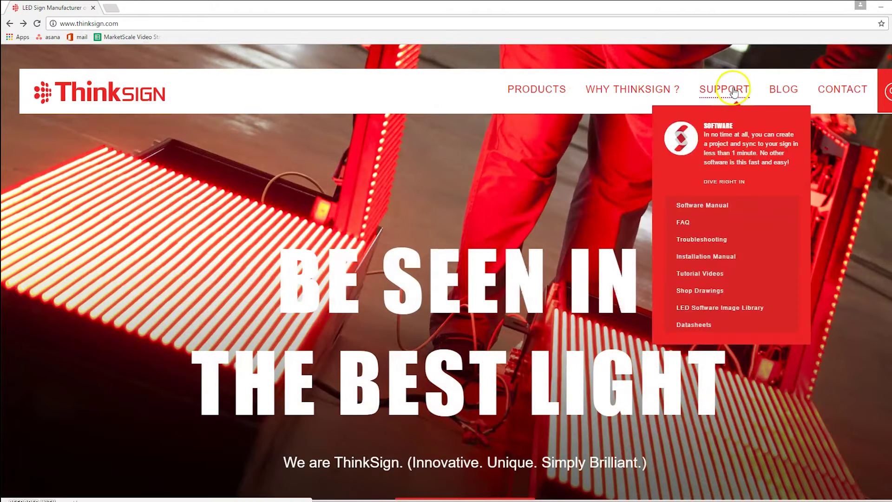
click(734, 90)
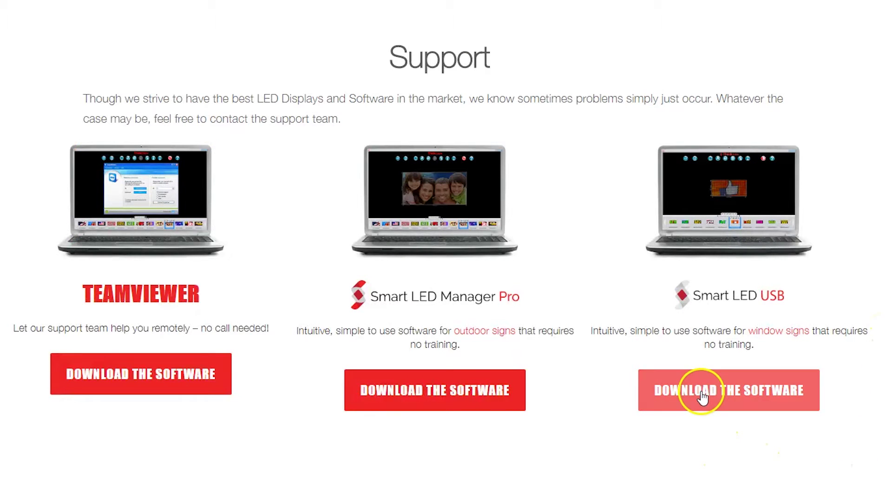
click(701, 397)
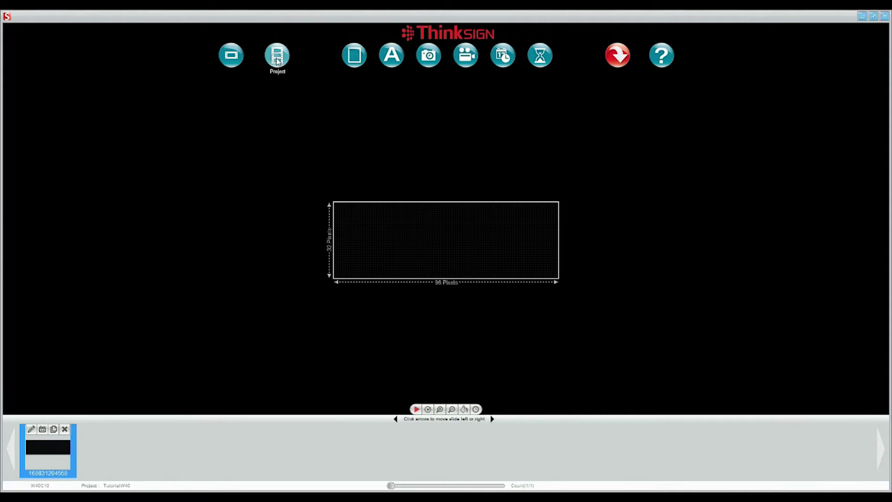
- Create a new project named Tutorial for the W42C10 product model
click(277, 56)
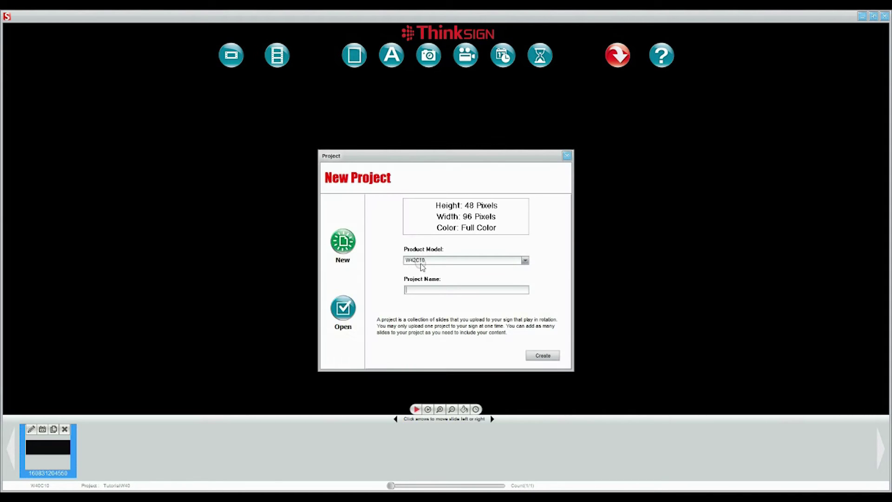
click(525, 261)
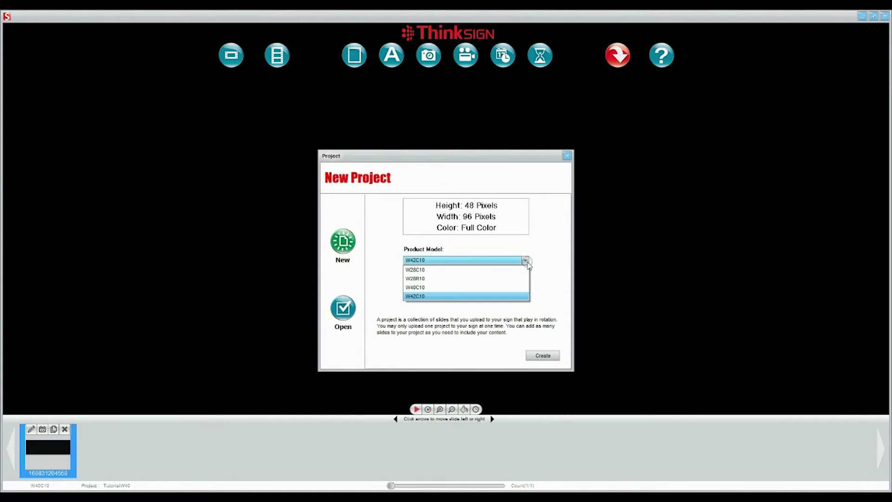
click(527, 261)
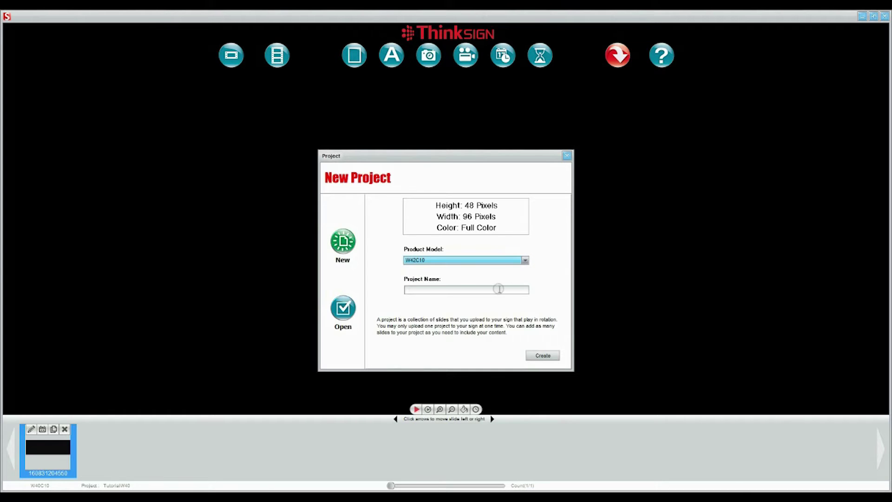
click(499, 289)
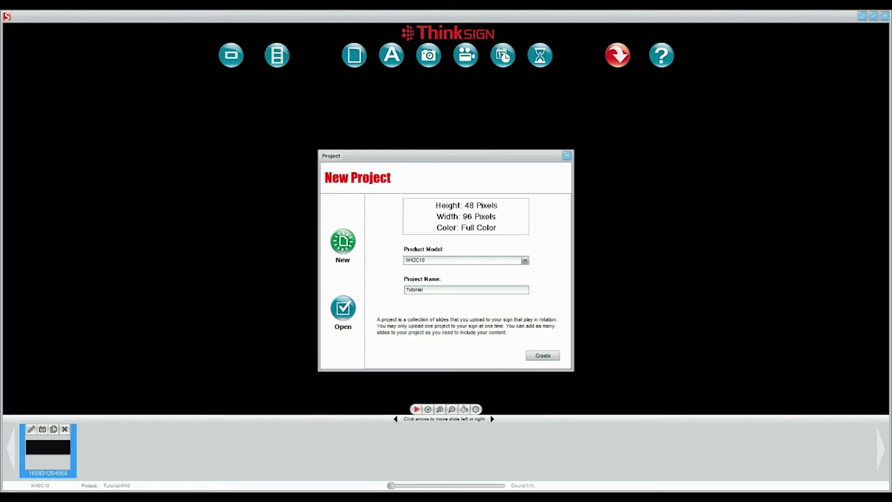
click(542, 356)
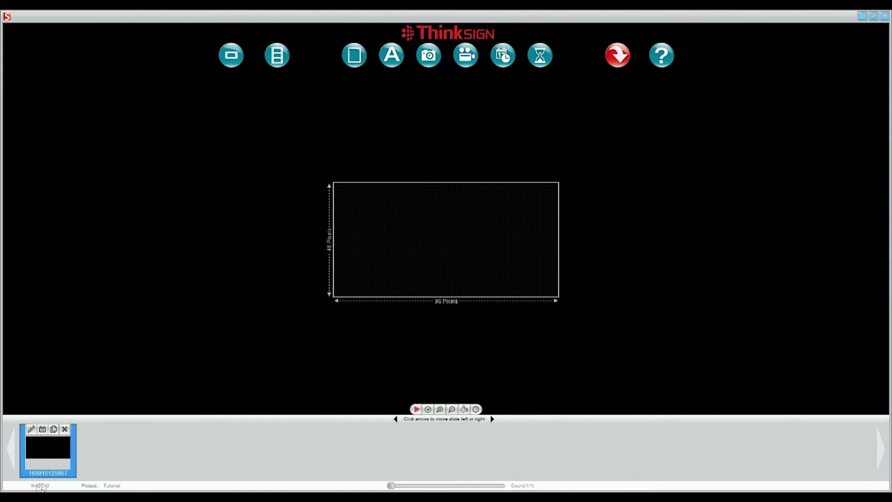
- Add ThinkSign-font text reading 'Good Morning', with Good and Morning on separate lines
click(393, 56)
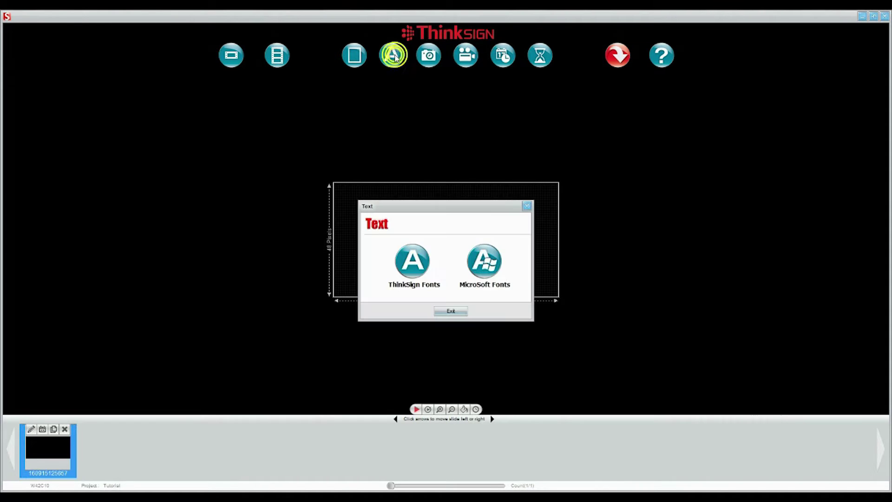
click(412, 259)
click(227, 422)
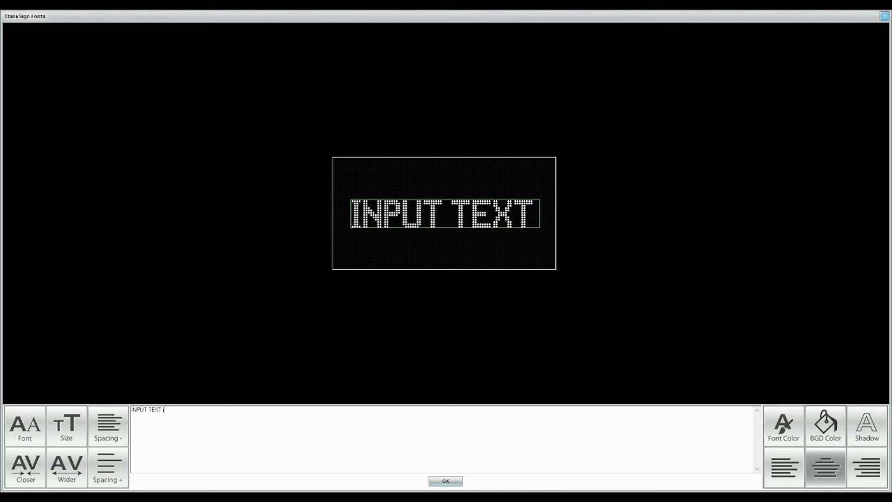
text(input)
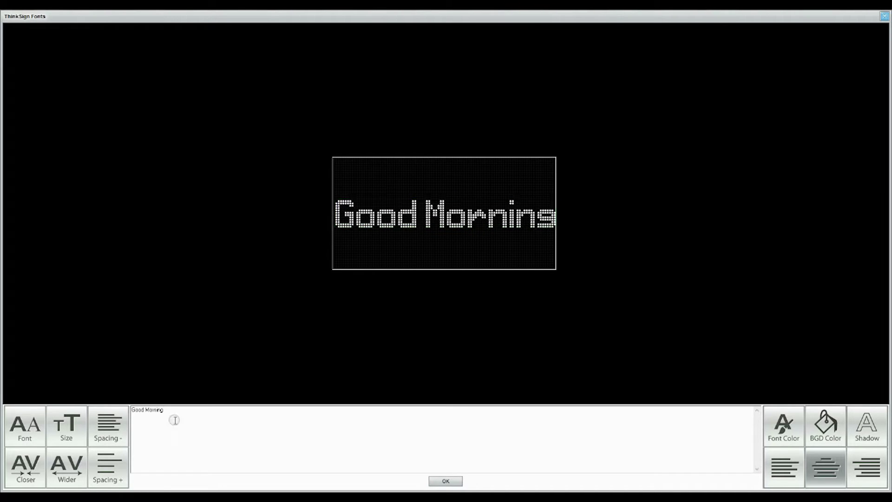
click(144, 410)
key(Return)
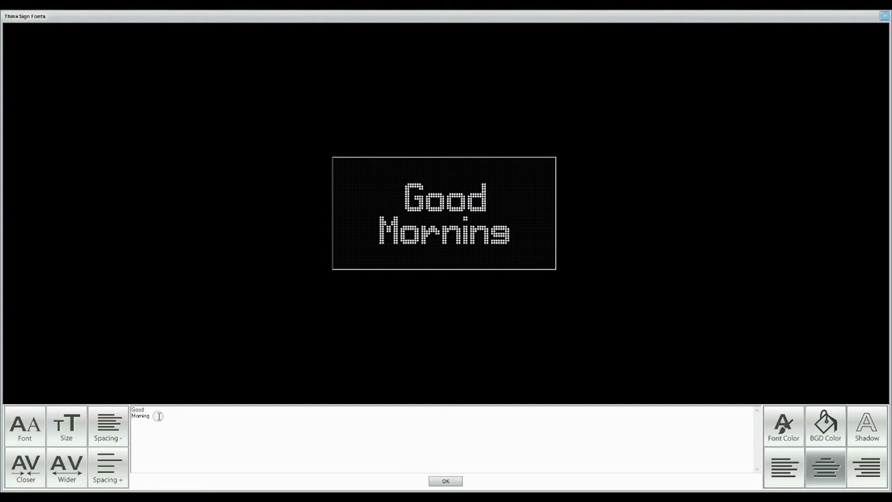
click(444, 480)
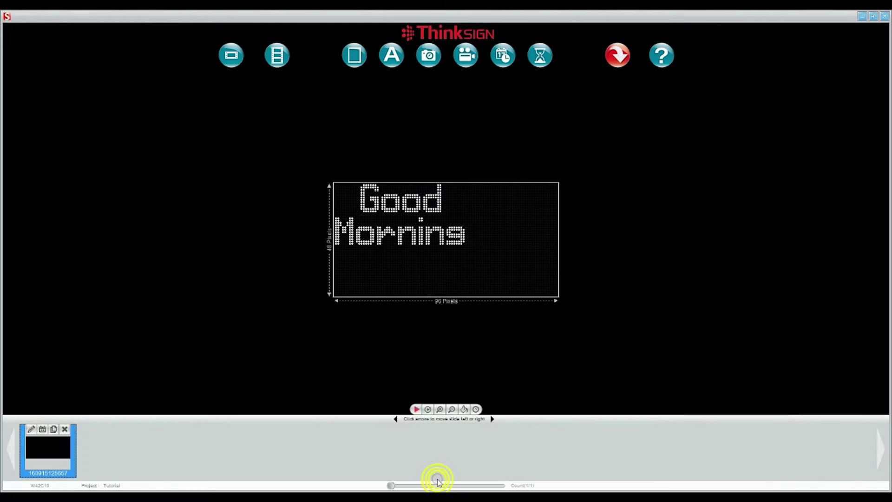
- Move Good Morning toward the slide's middle, centre-align it, and reopen the New Project dialog
click(372, 223)
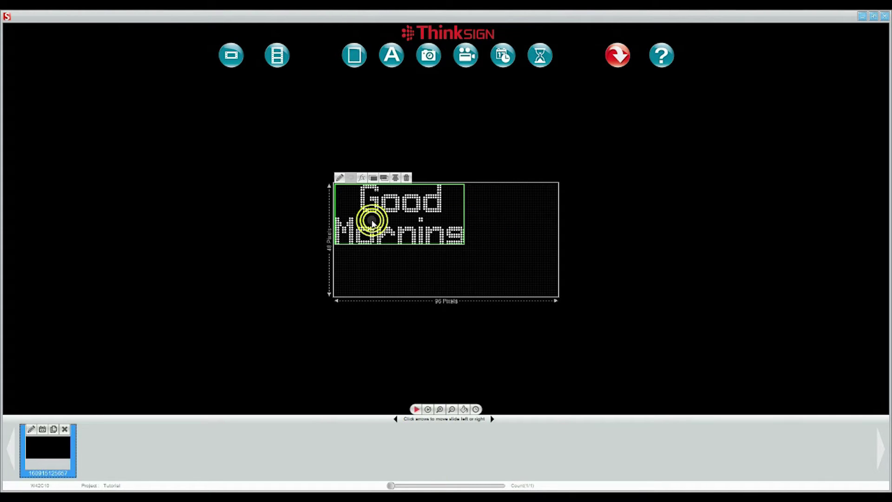
drag(391, 210, 433, 232)
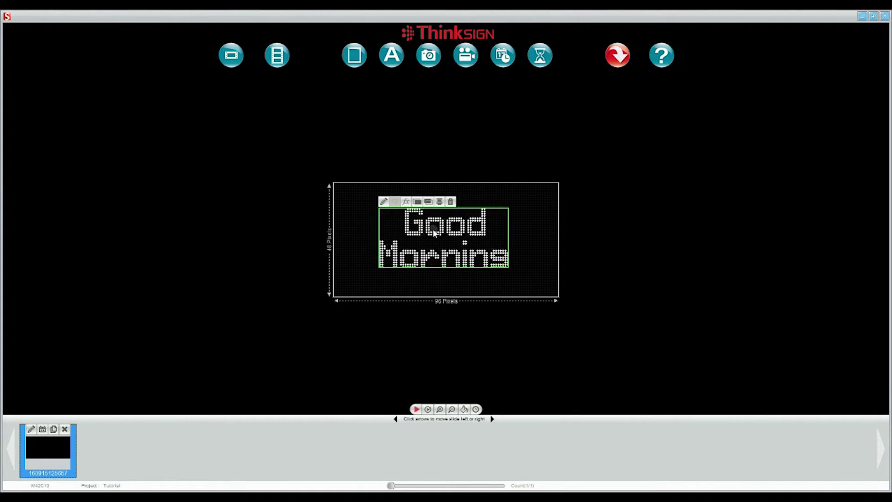
click(439, 203)
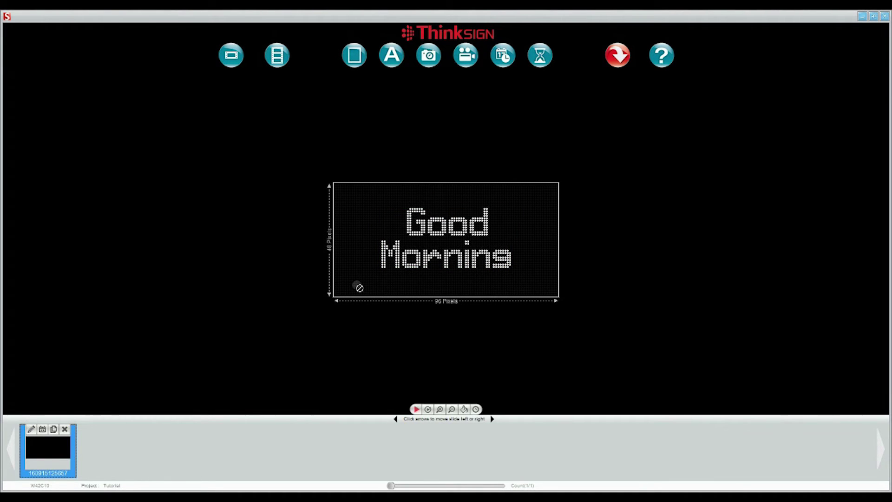
click(277, 56)
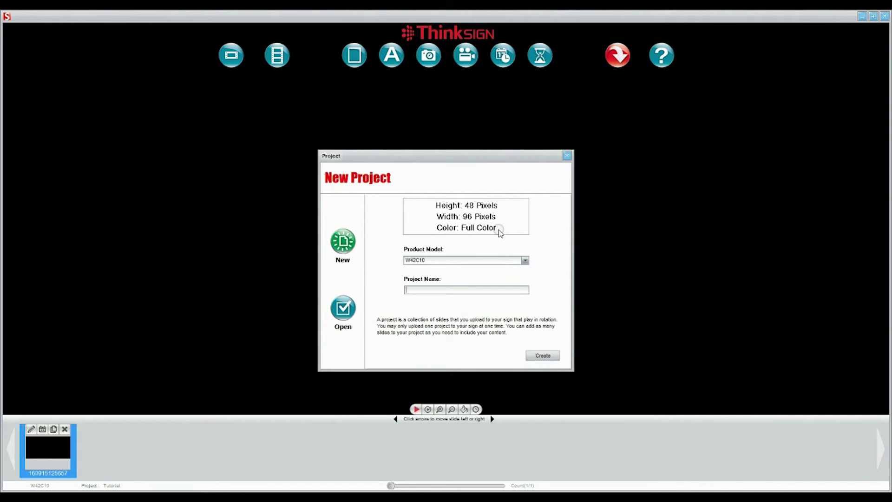
- Dismiss the New Project dialog and change the Good Morning text colour to red
click(567, 155)
click(441, 234)
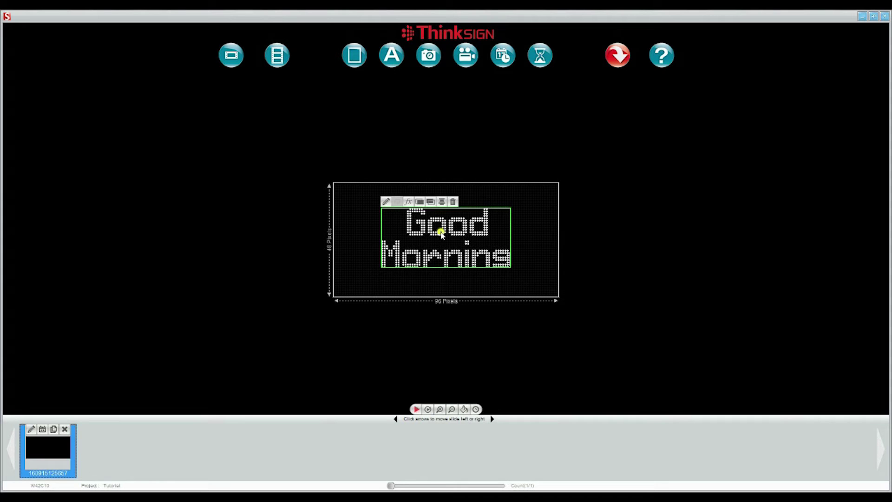
click(385, 201)
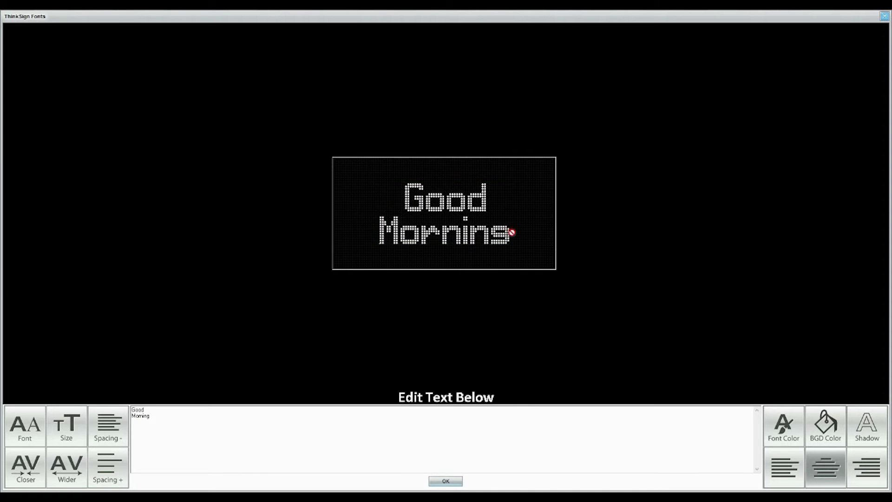
drag(145, 444, 132, 408)
click(784, 427)
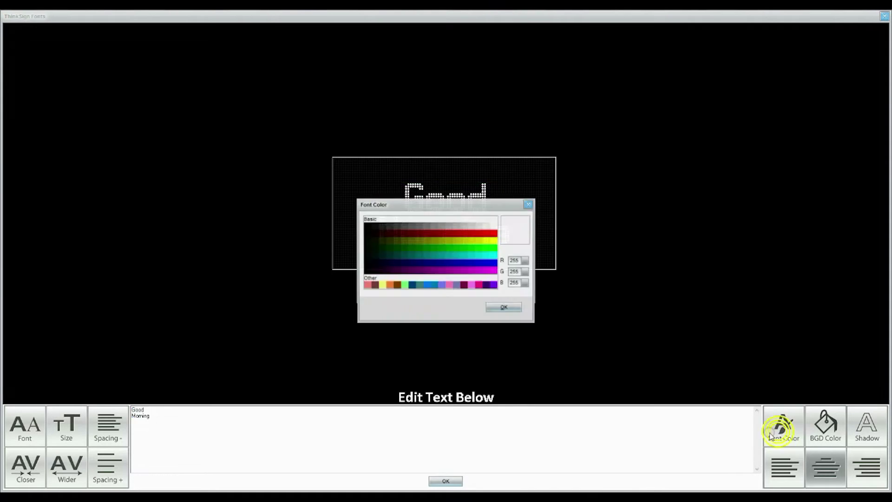
click(494, 234)
click(504, 307)
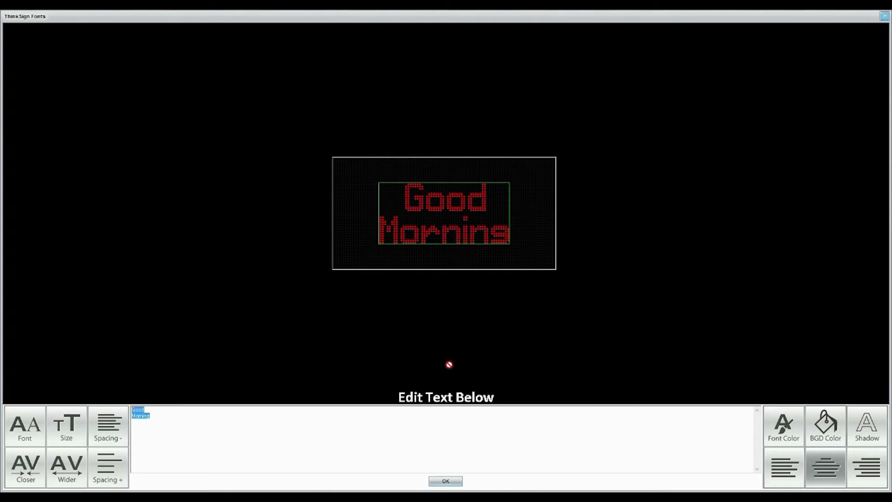
- Apply the text edit, add a second blank slide, and start Still Picture Import
click(445, 481)
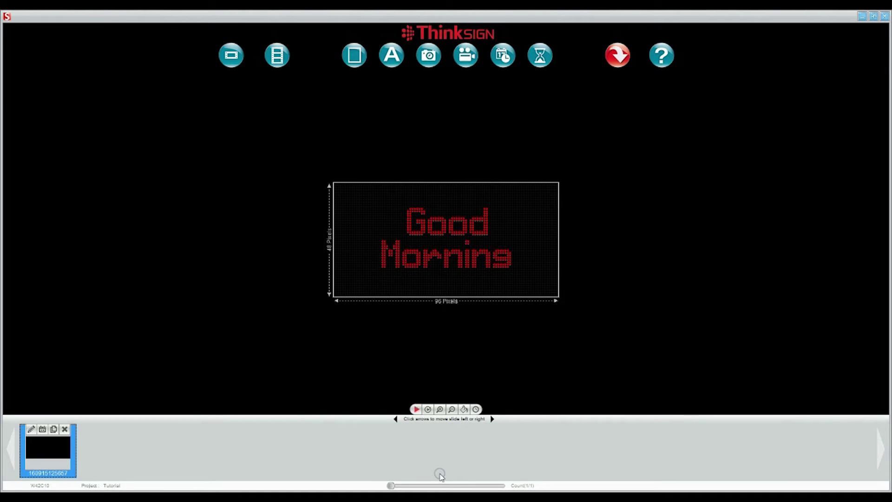
click(231, 55)
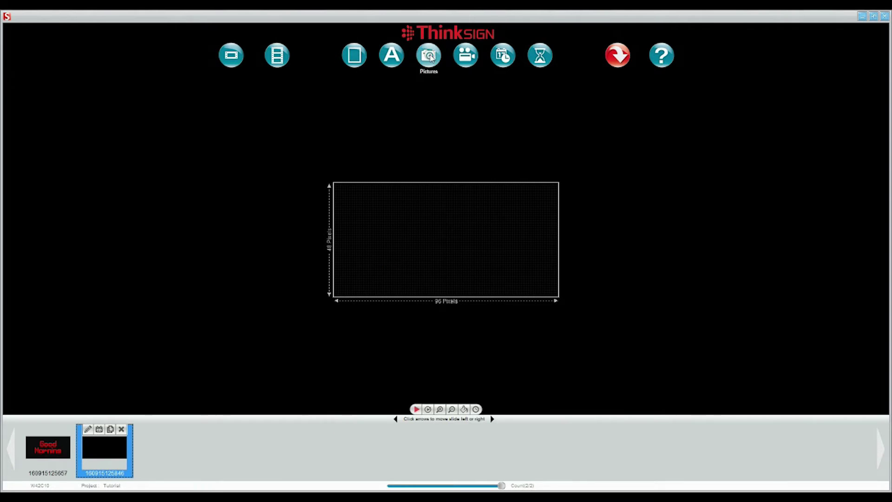
click(429, 55)
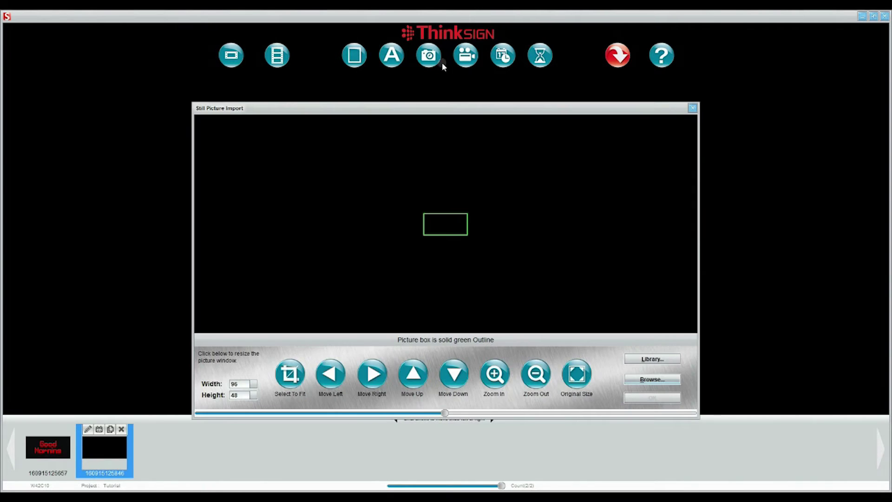
- Place the library's Business > Buy One Get One Free image, fitted to the 96×48 slide
click(652, 359)
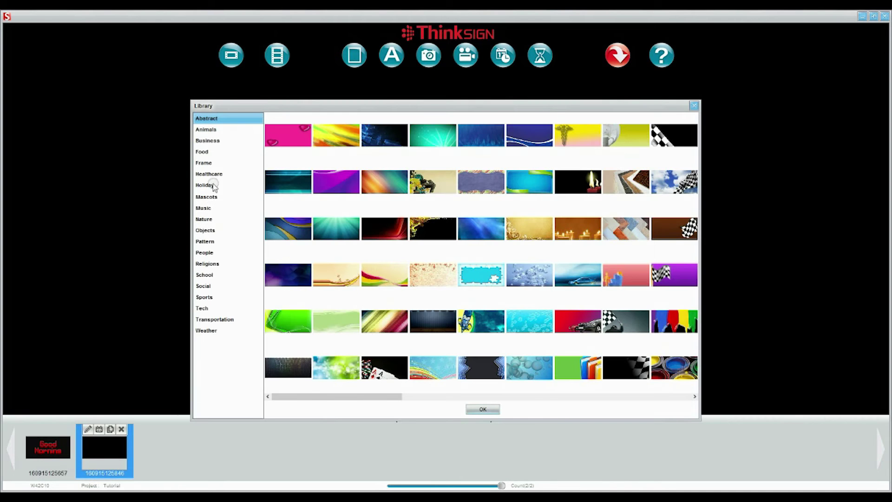
click(207, 141)
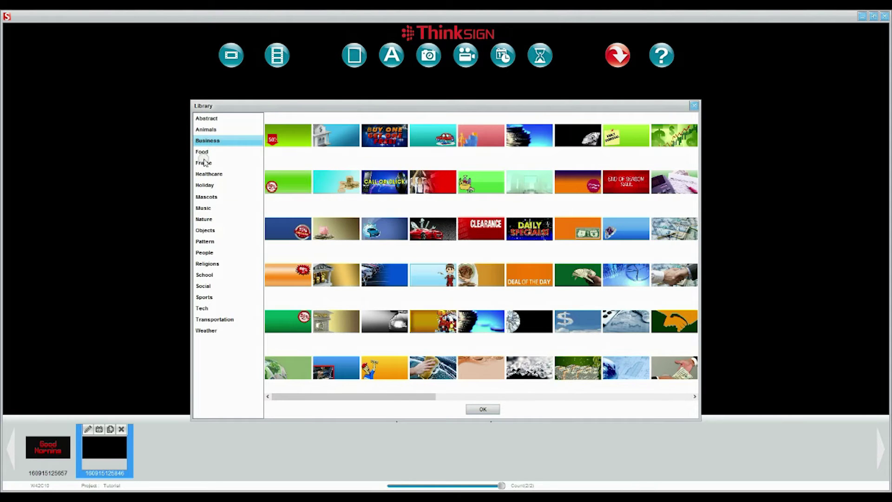
click(206, 185)
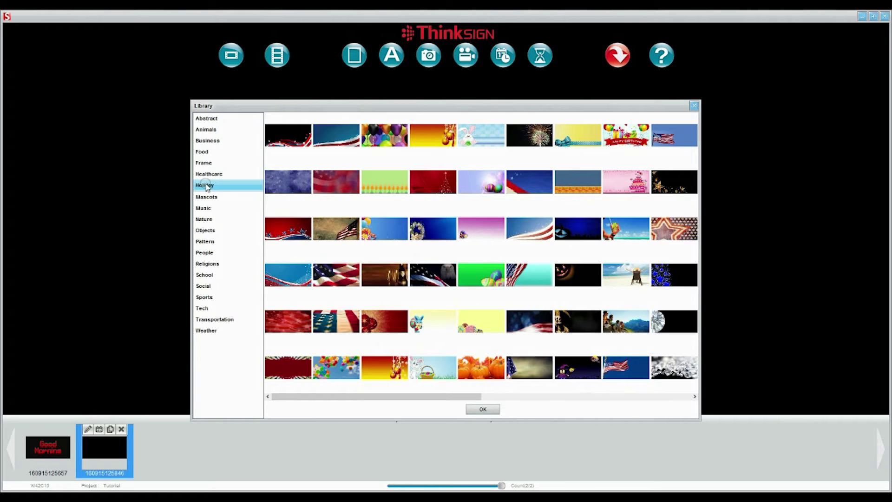
click(207, 208)
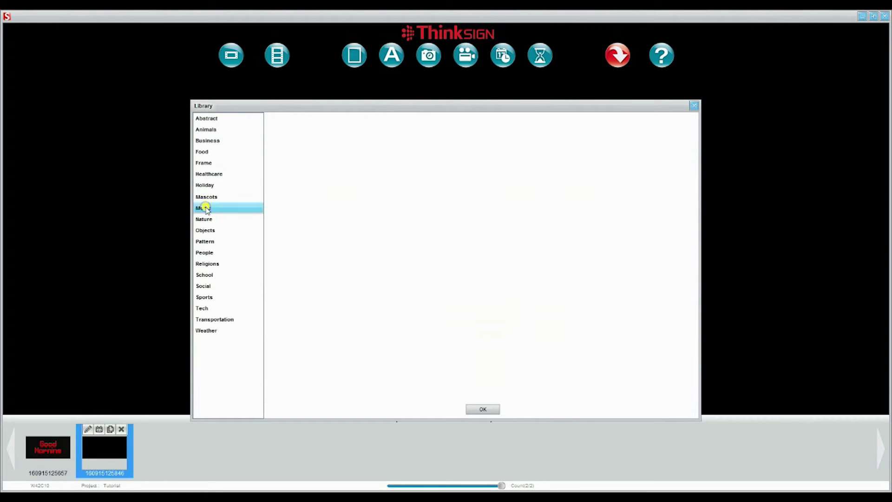
click(207, 199)
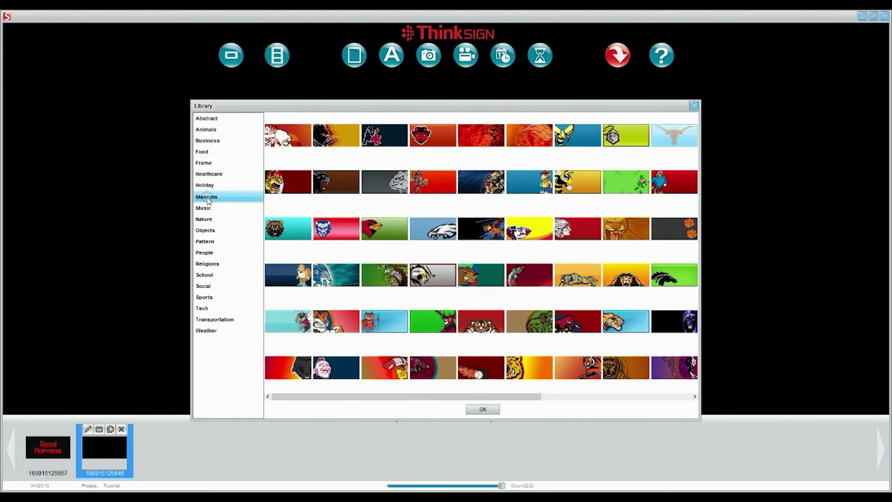
click(207, 141)
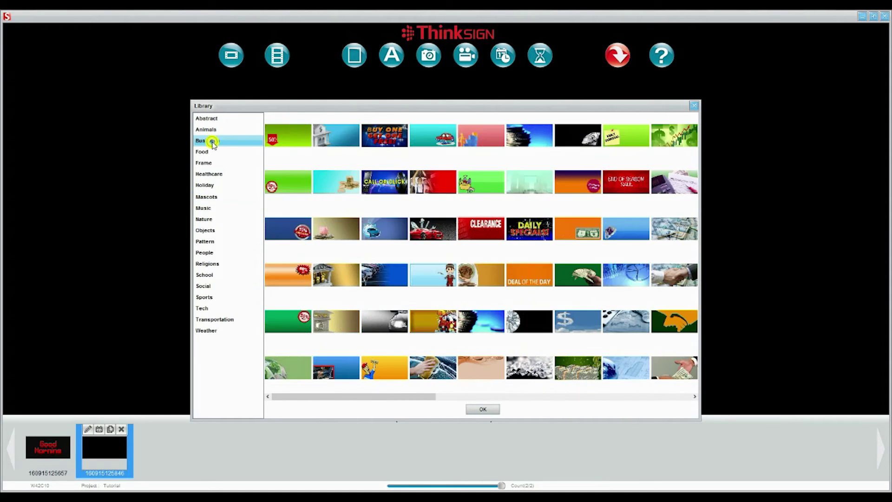
click(380, 136)
click(483, 409)
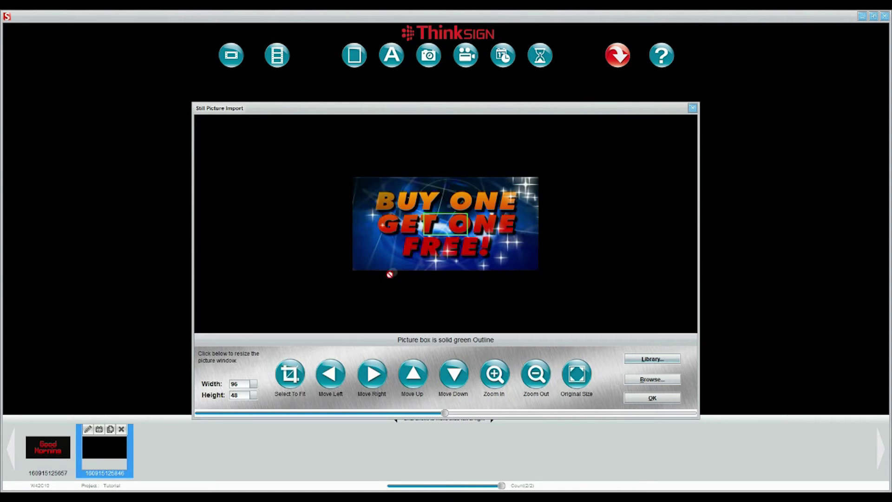
click(290, 375)
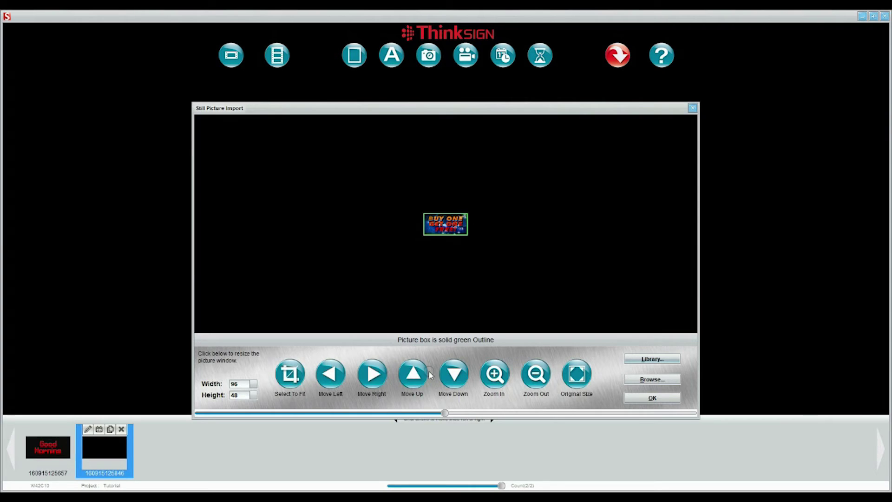
click(652, 397)
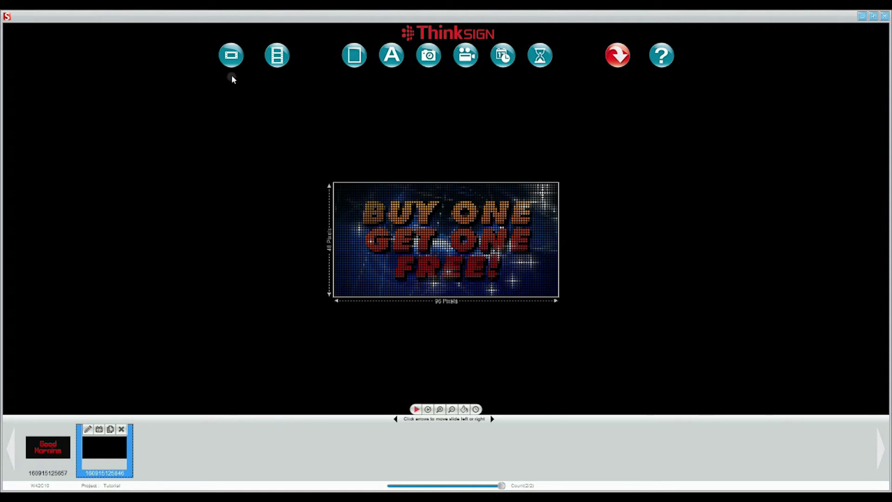
- Add a third slide and load the Universal library's Buy 1 Get One video for import
click(230, 55)
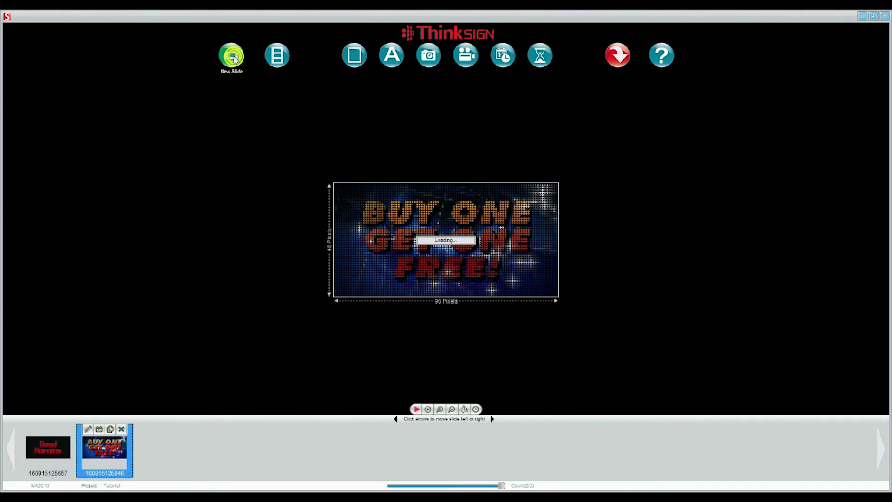
click(467, 60)
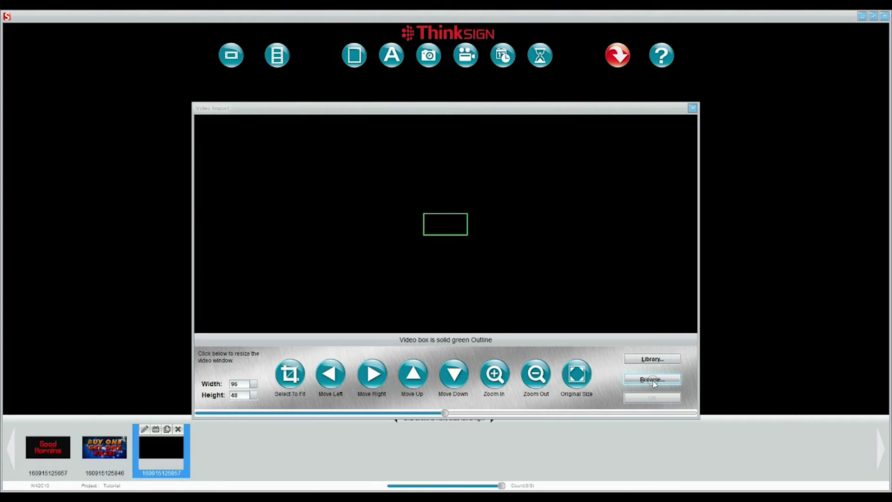
click(653, 359)
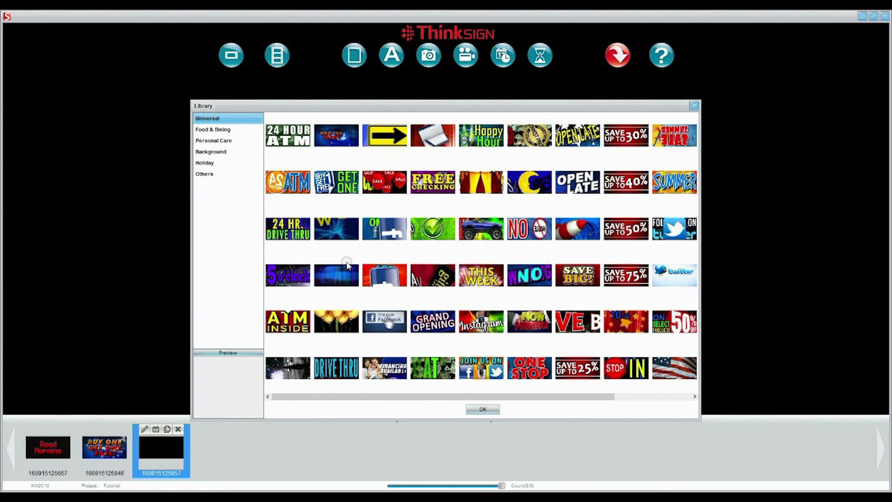
click(336, 182)
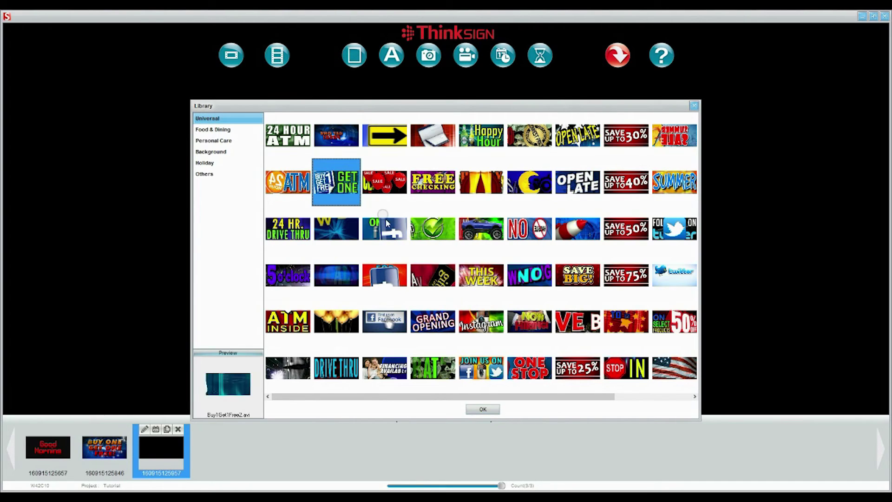
click(482, 409)
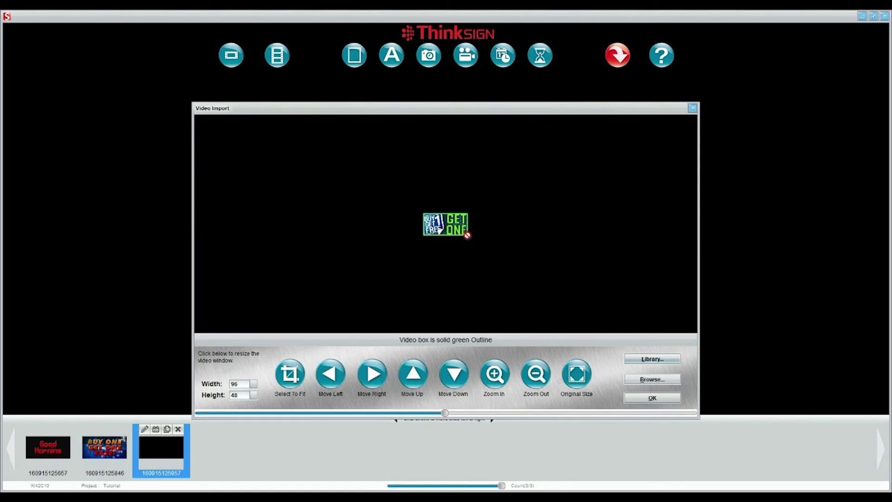
click(652, 398)
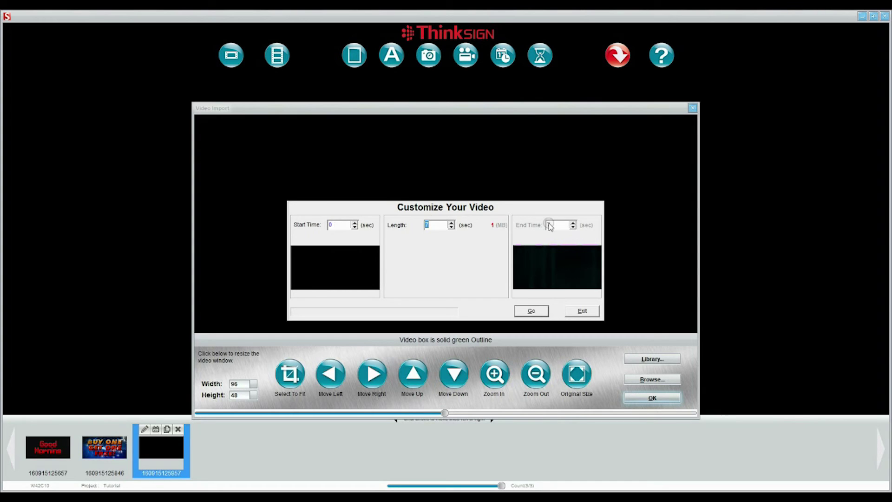
- Process the Buy 1 Get One clip with start time 0 and 7-second length
click(529, 312)
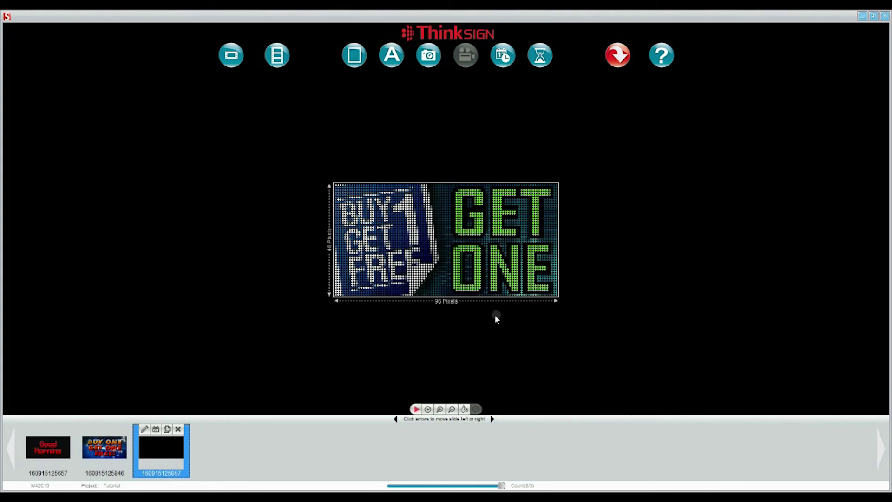
- Export the Tutorial project via the Sign dialog's Export to USB onto drive F:
click(427, 241)
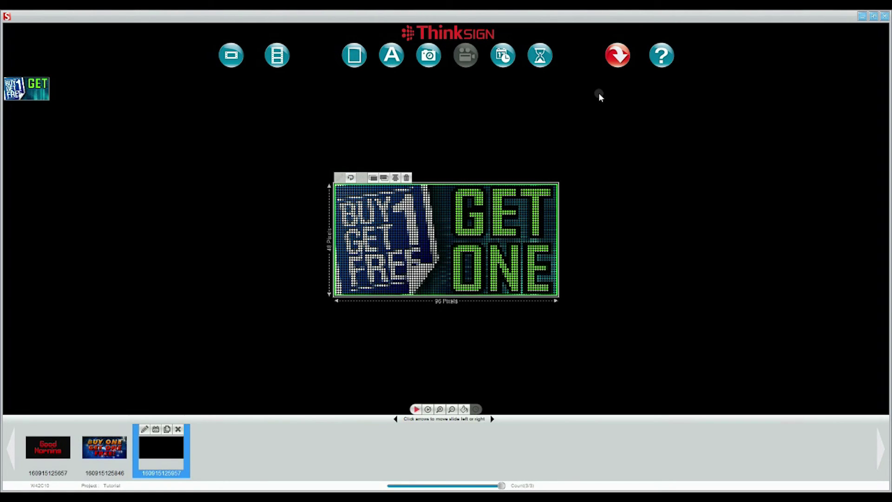
click(617, 56)
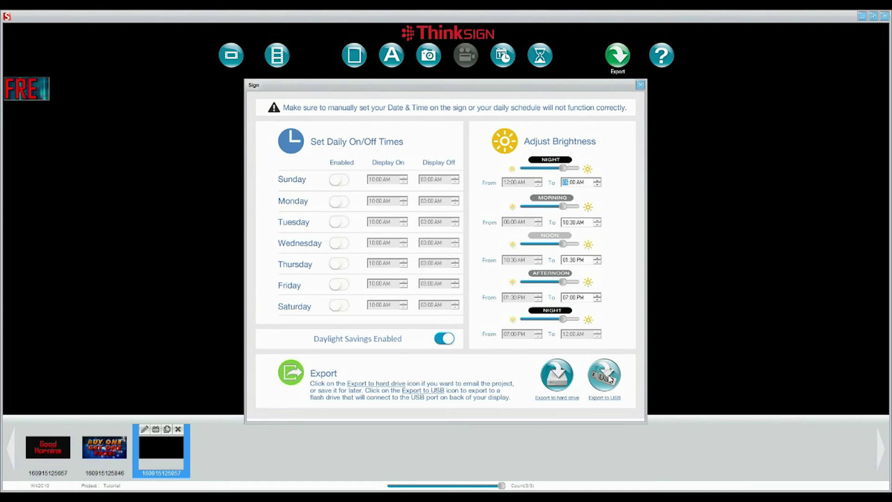
click(609, 377)
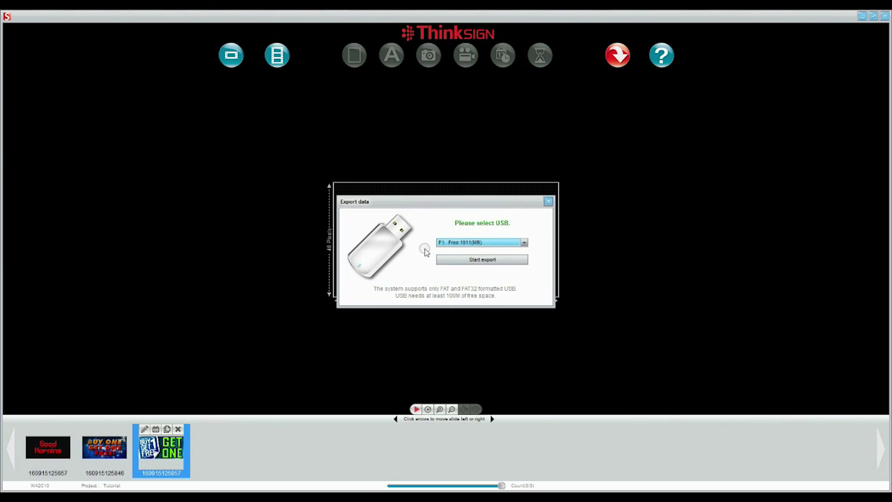
click(488, 261)
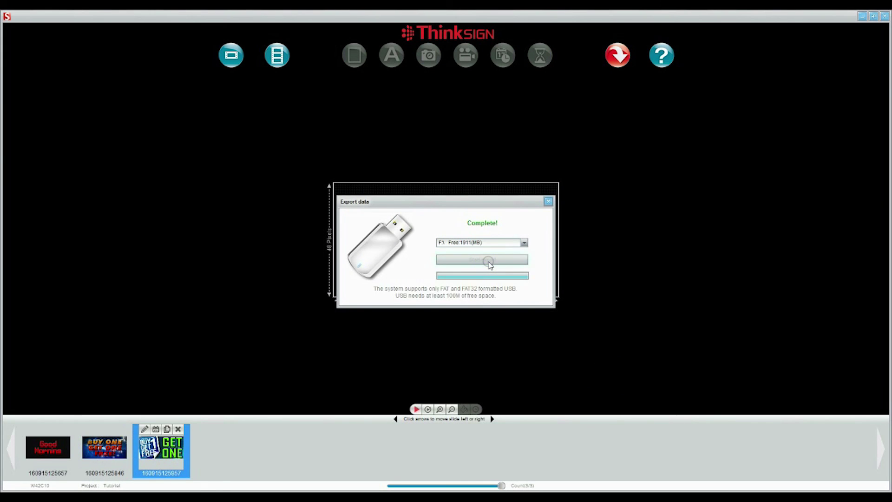
click(107, 446)
click(51, 447)
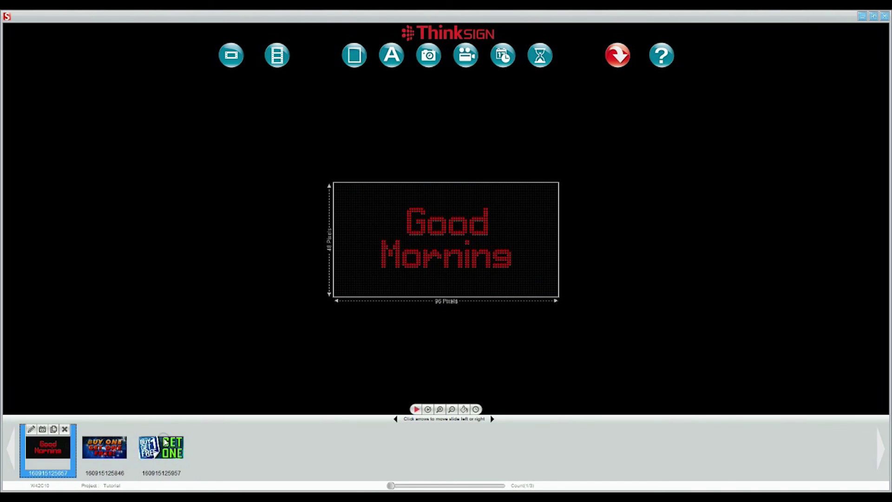
click(165, 443)
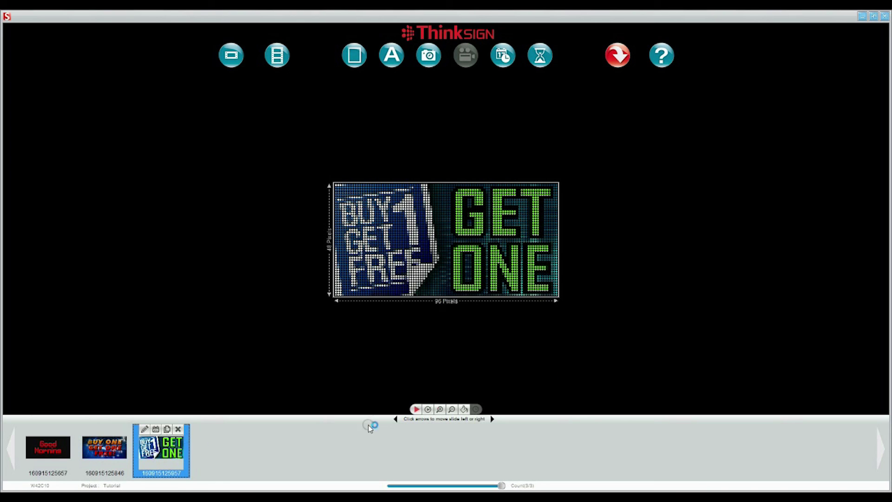
click(664, 55)
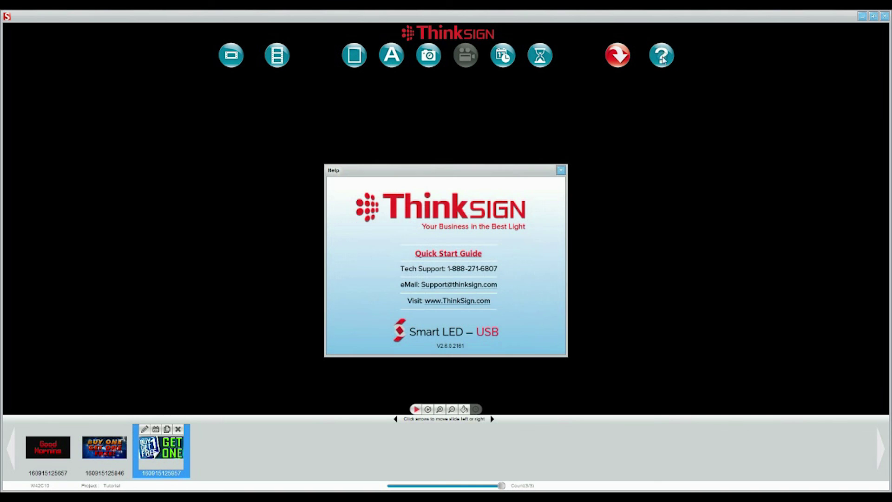